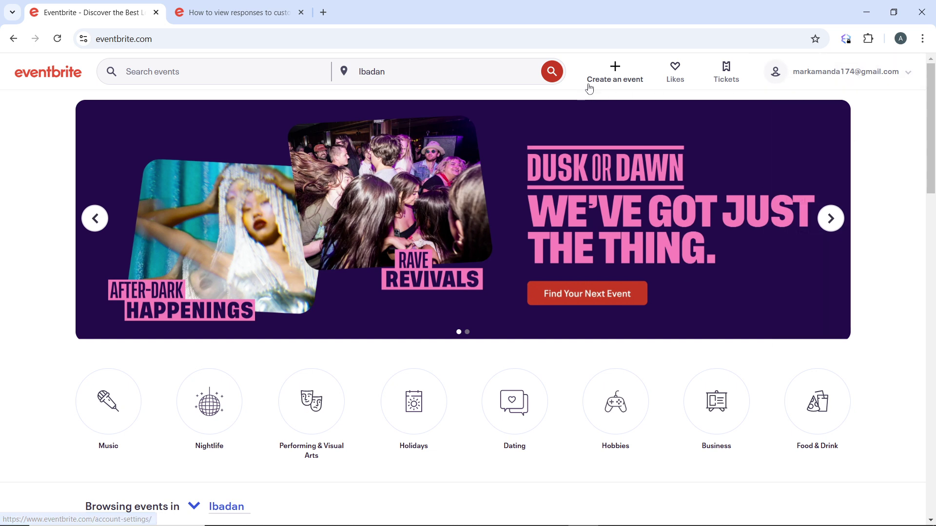
Start a new Eventbrite event from the 'Create an event' button.
left_click(612, 71)
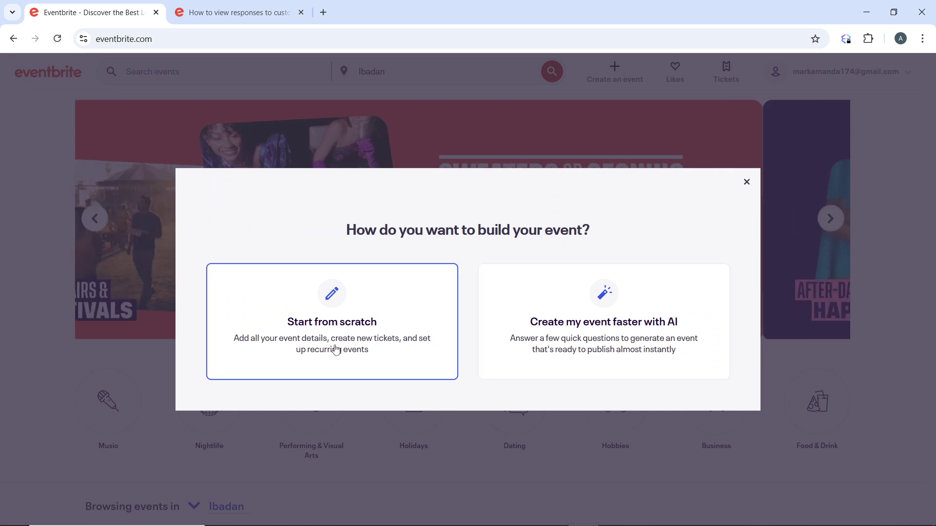
Choose 'Start from scratch' to open a blank draft event page.
left_click(326, 312)
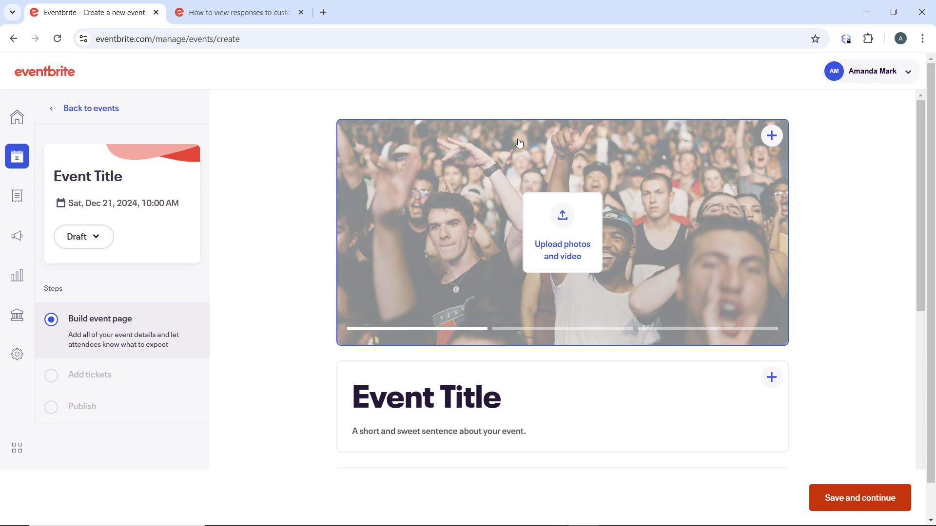
scroll(578, 251, "down", 3)
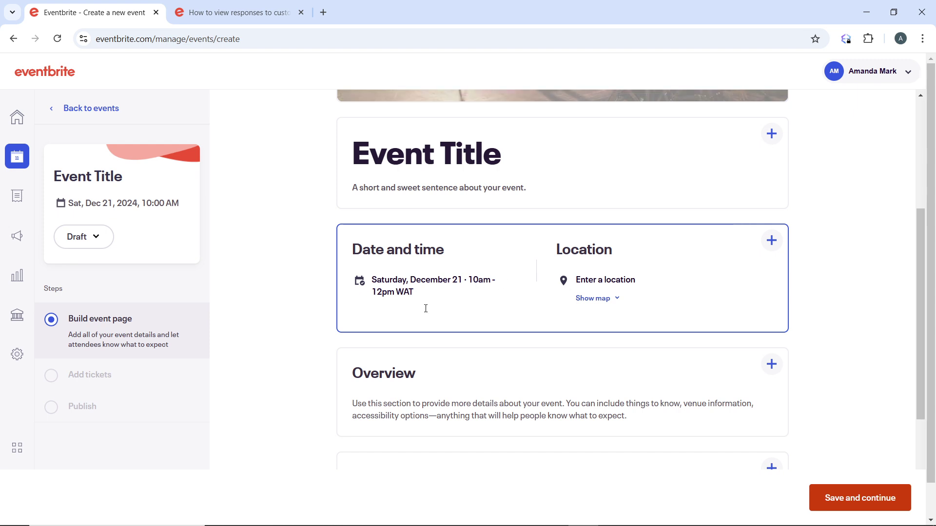
scroll(537, 343, "down", 3)
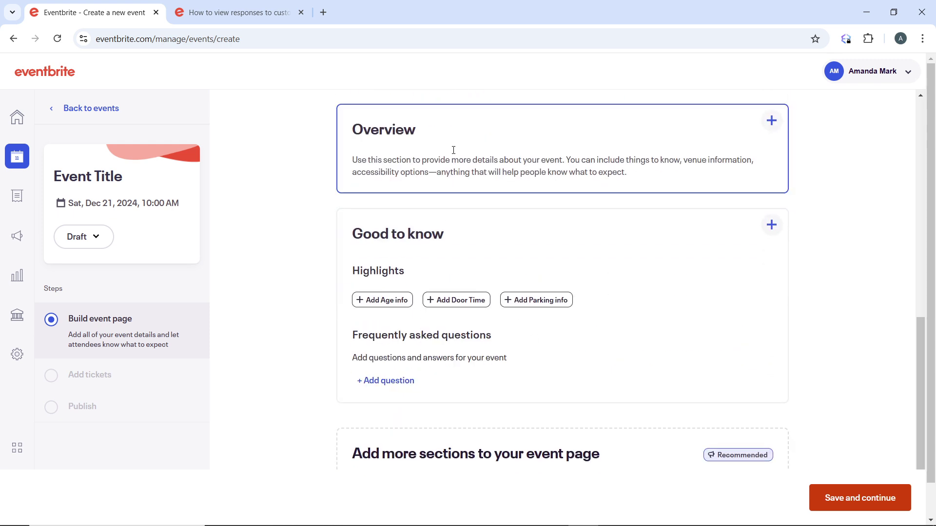
scroll(446, 170, "up", 3)
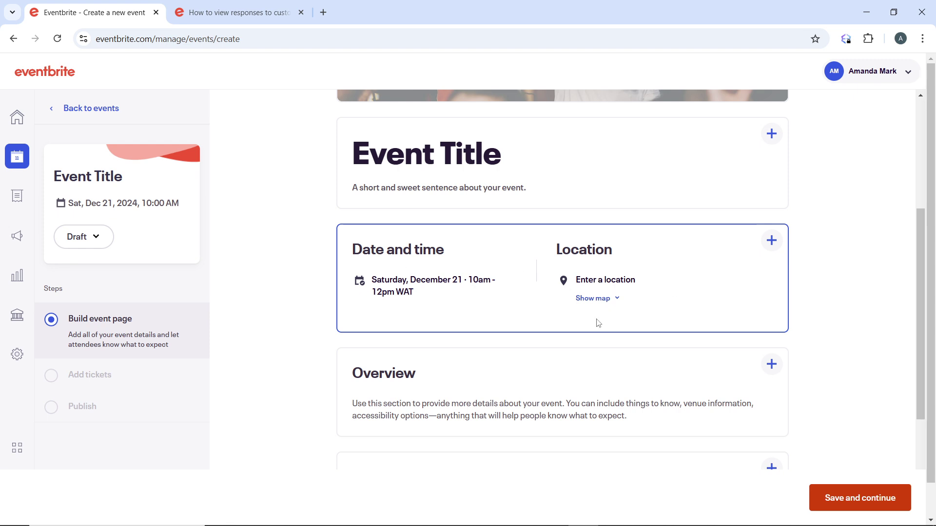
scroll(596, 322, "down", 4)
scroll(454, 162, "up", 2)
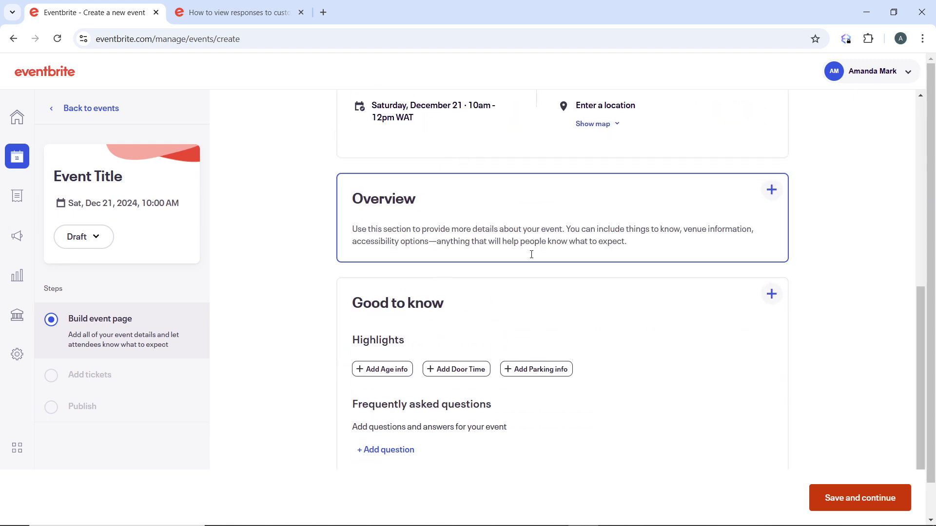
scroll(555, 300, "down", 2)
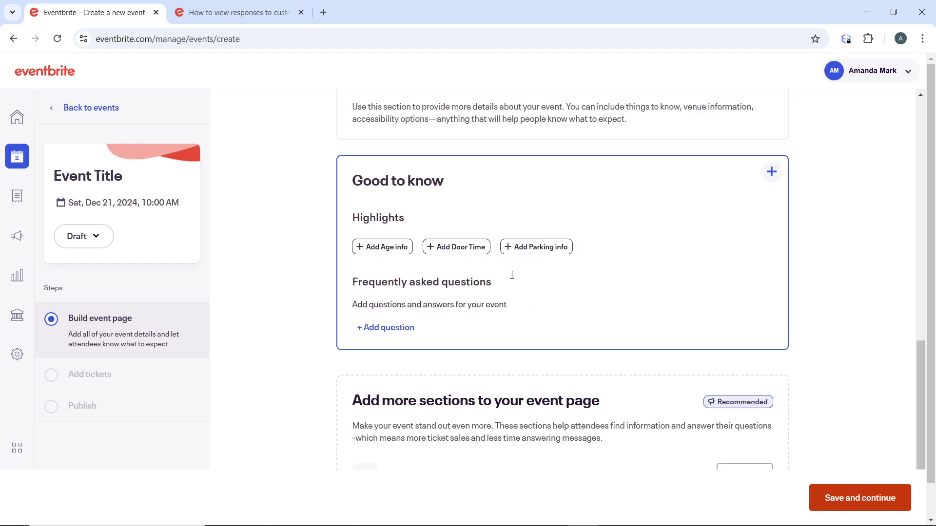
scroll(512, 275, "down", 1)
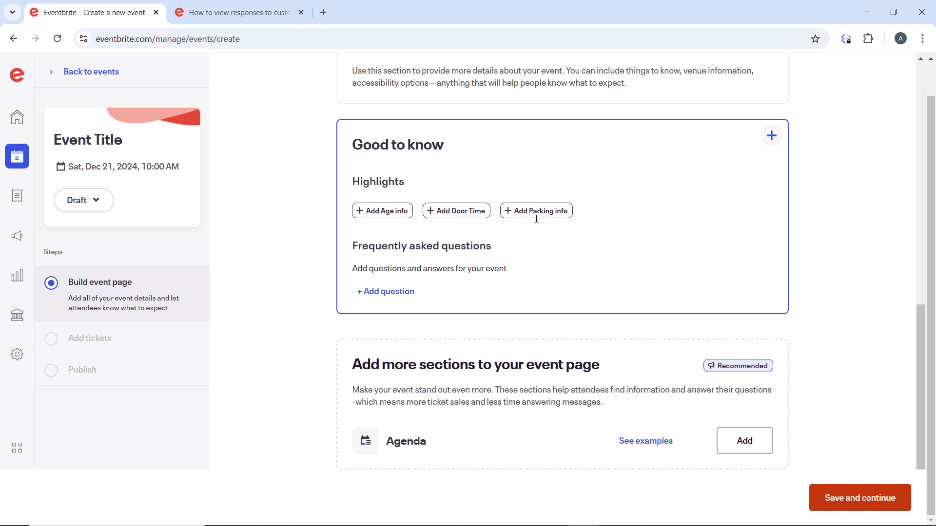
scroll(648, 274, "up", 2)
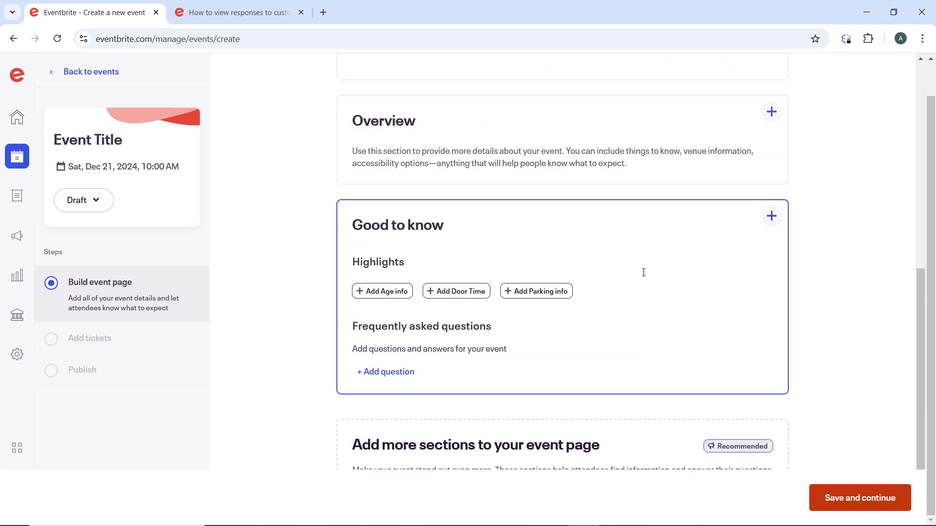
scroll(643, 272, "up", 3)
scroll(641, 275, "up", 3)
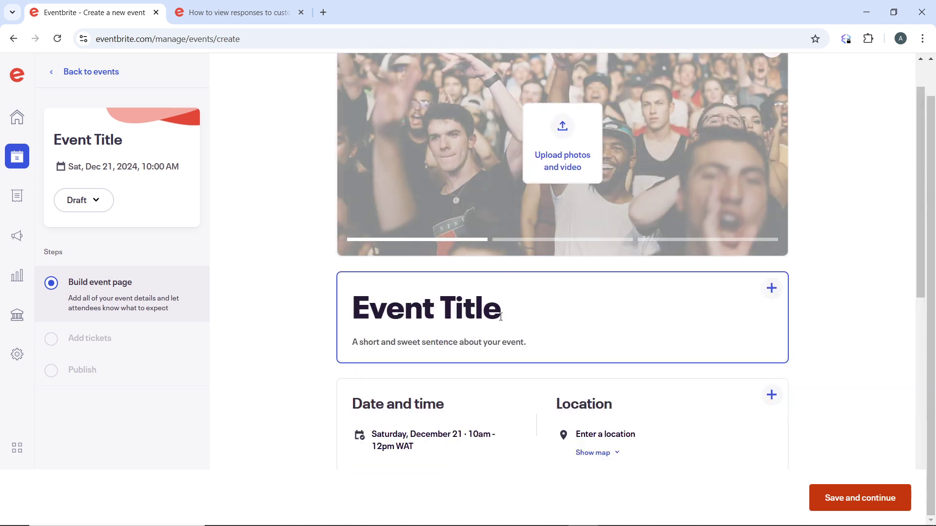
scroll(628, 274, "down", 3)
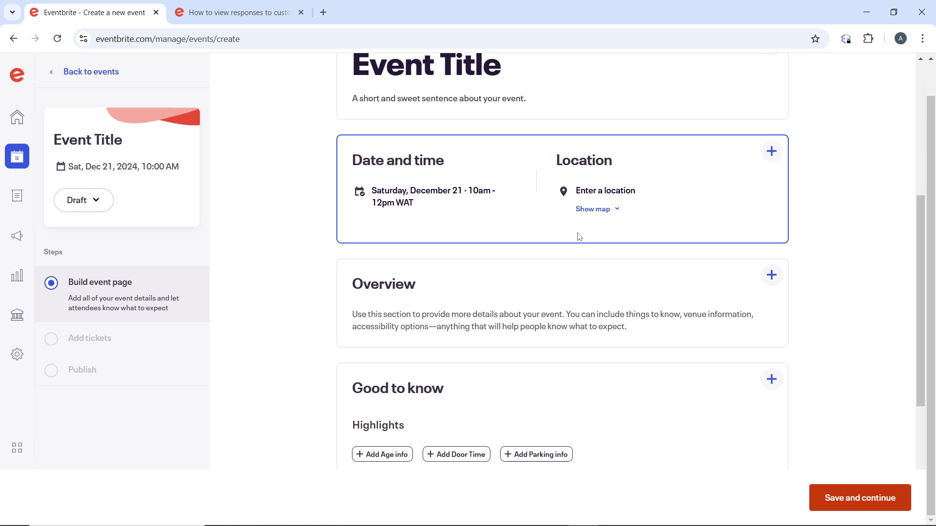
scroll(530, 376, "up", 5)
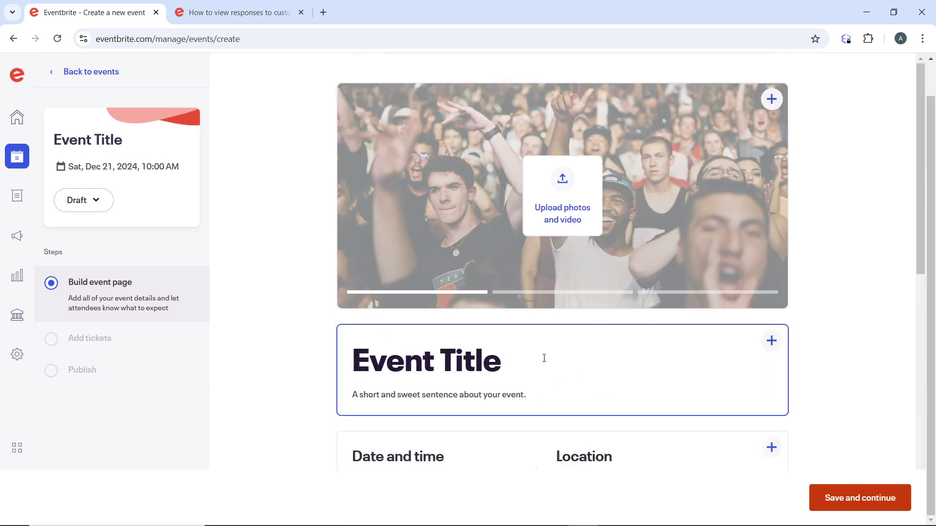
scroll(547, 356, "down", 10)
scroll(577, 380, "down", 2)
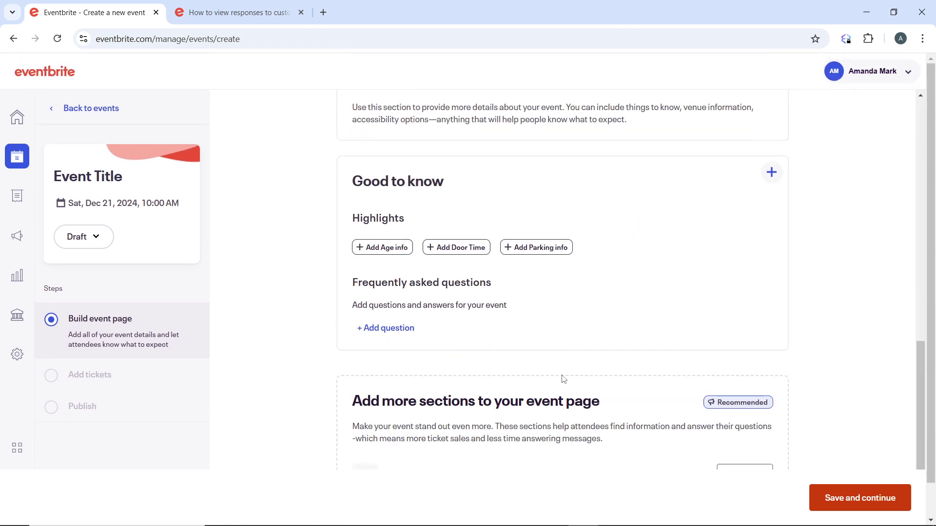
scroll(658, 401, "down", 1)
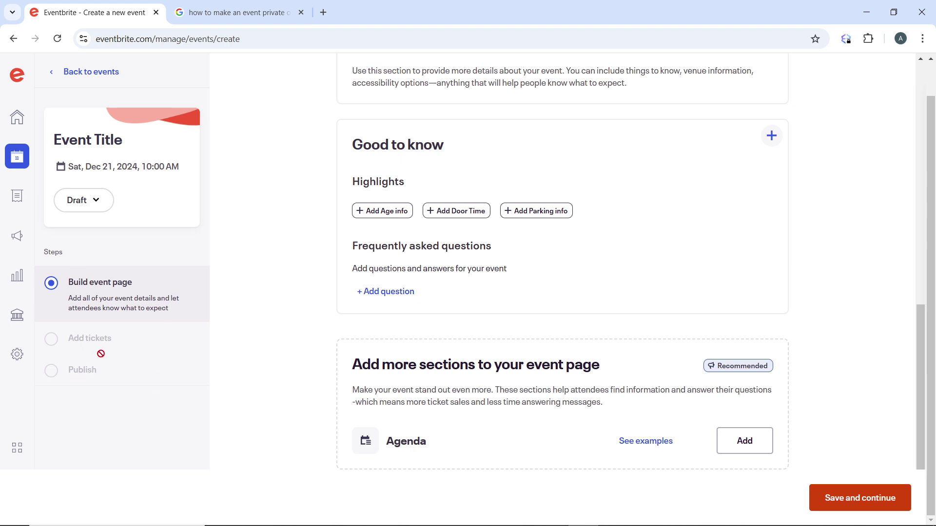
Leave the draft event editor and return to the events list.
left_click(90, 74)
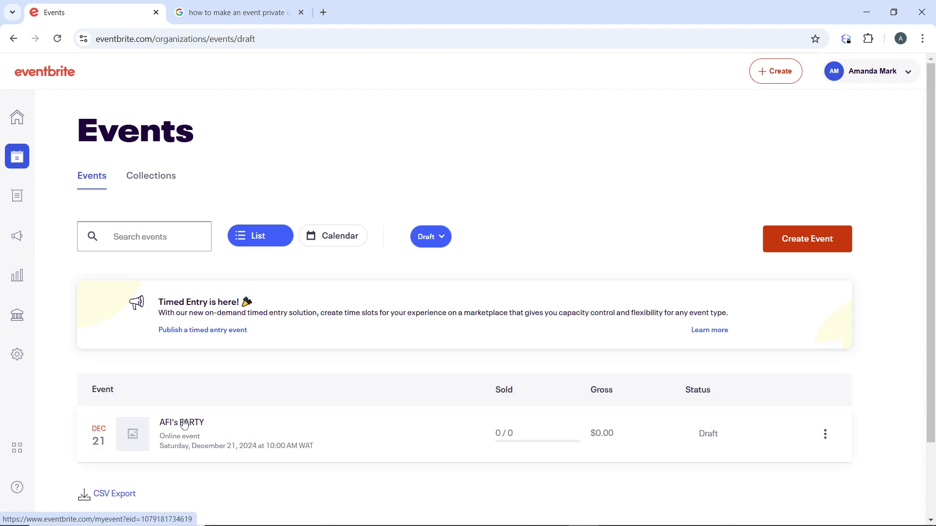
Open AFI's PARTY's publish page and close the event Type list without choosing a type.
left_click(185, 426)
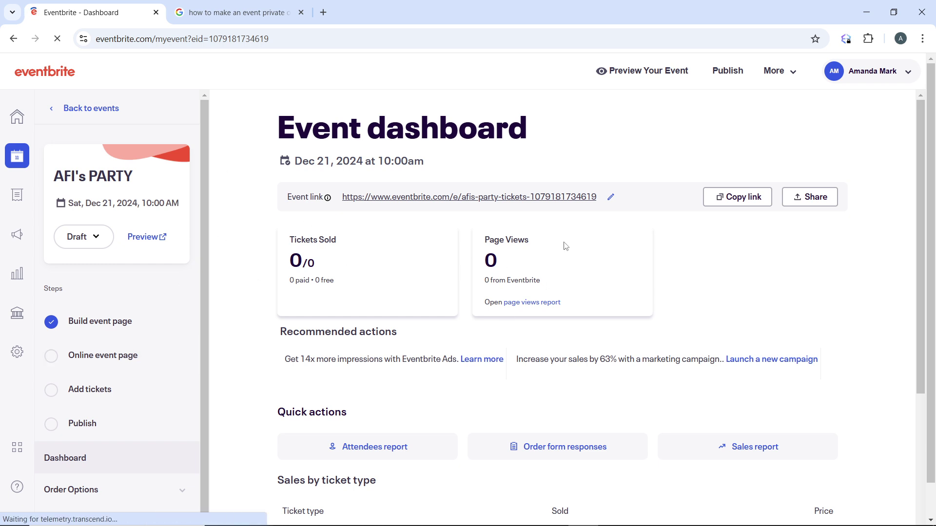
left_click(735, 76)
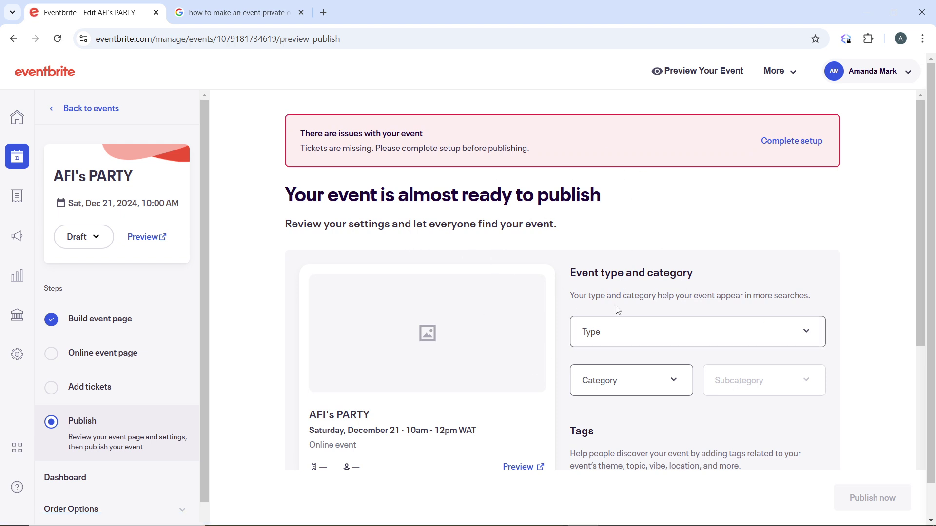
left_click(726, 348)
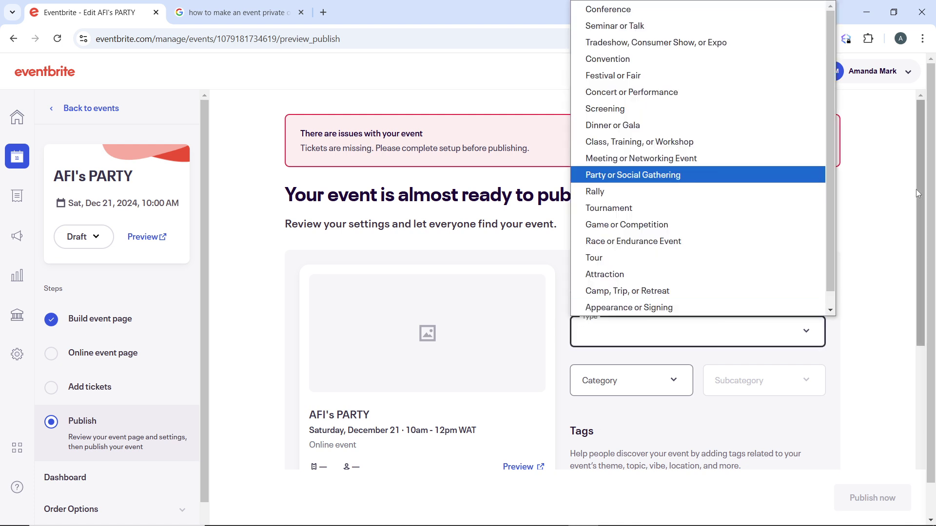
left_click(883, 209)
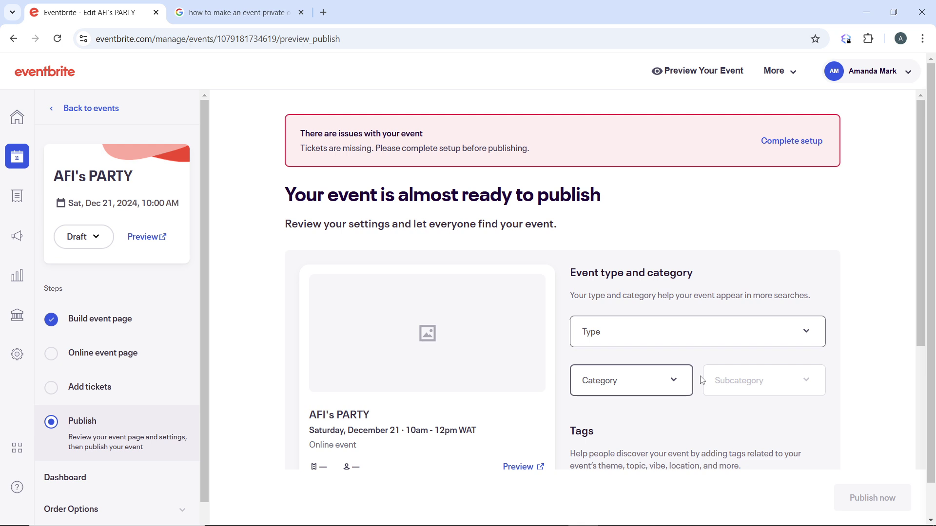
scroll(909, 517, "down", 1)
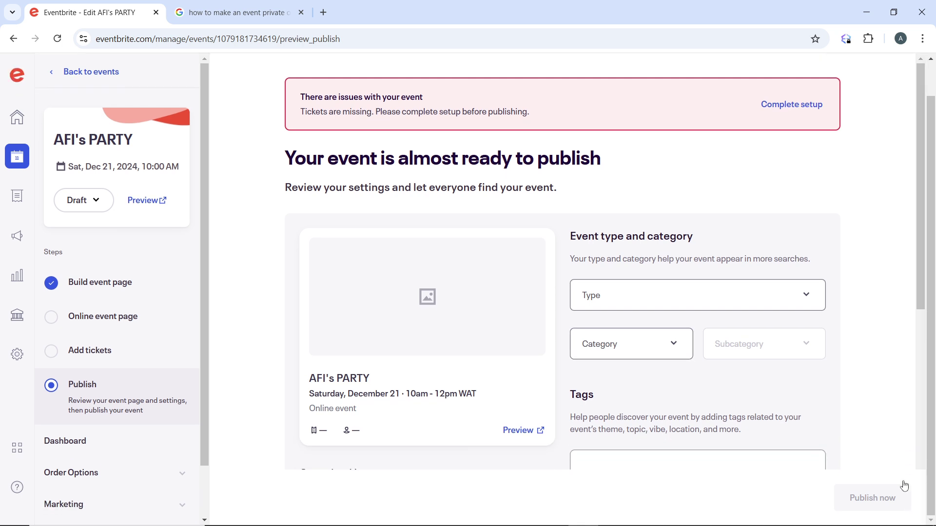
scroll(680, 333, "down", 3)
scroll(620, 388, "down", 2)
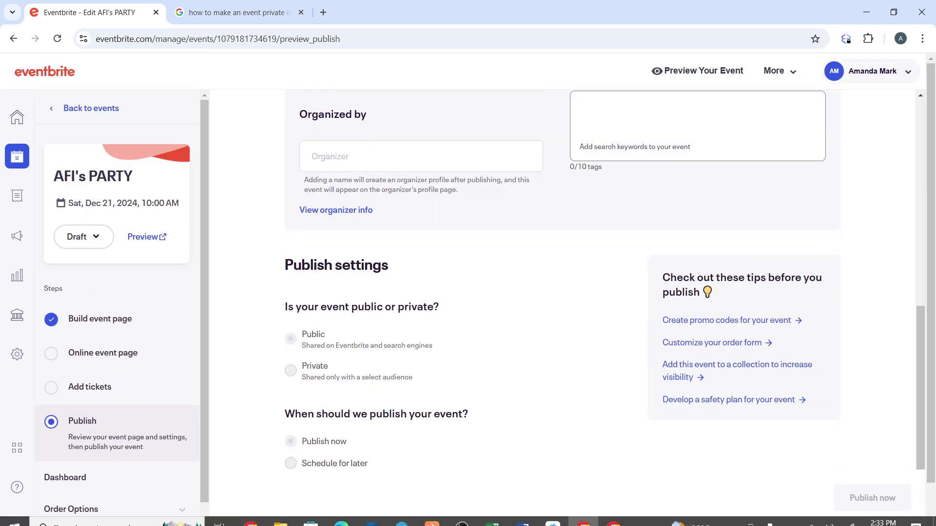